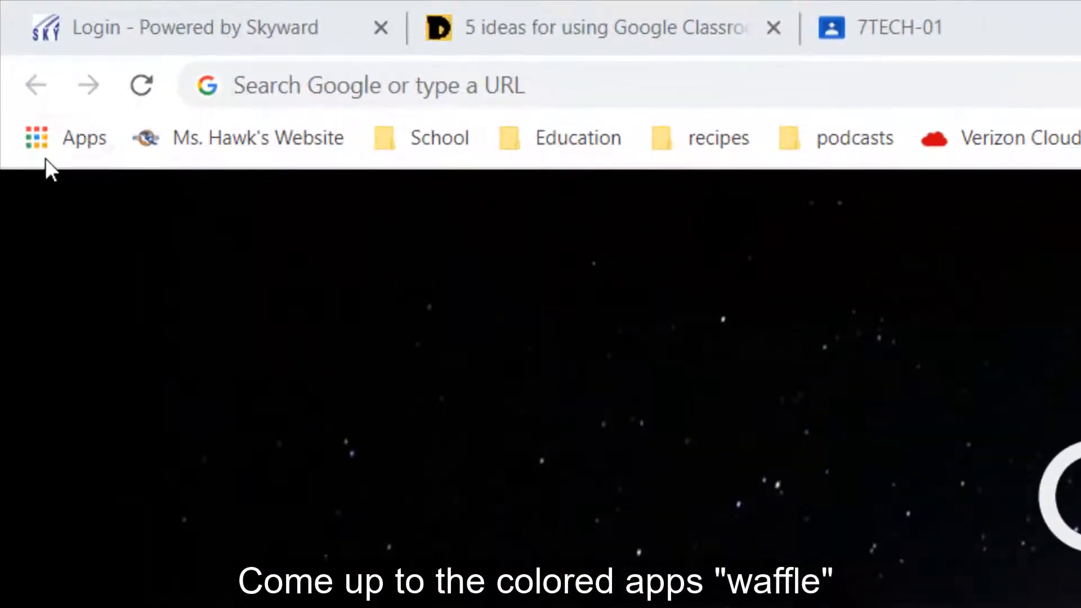
Open the Chrome Web Store from the Chrome apps page and search the store for "evernote".
click(37, 137)
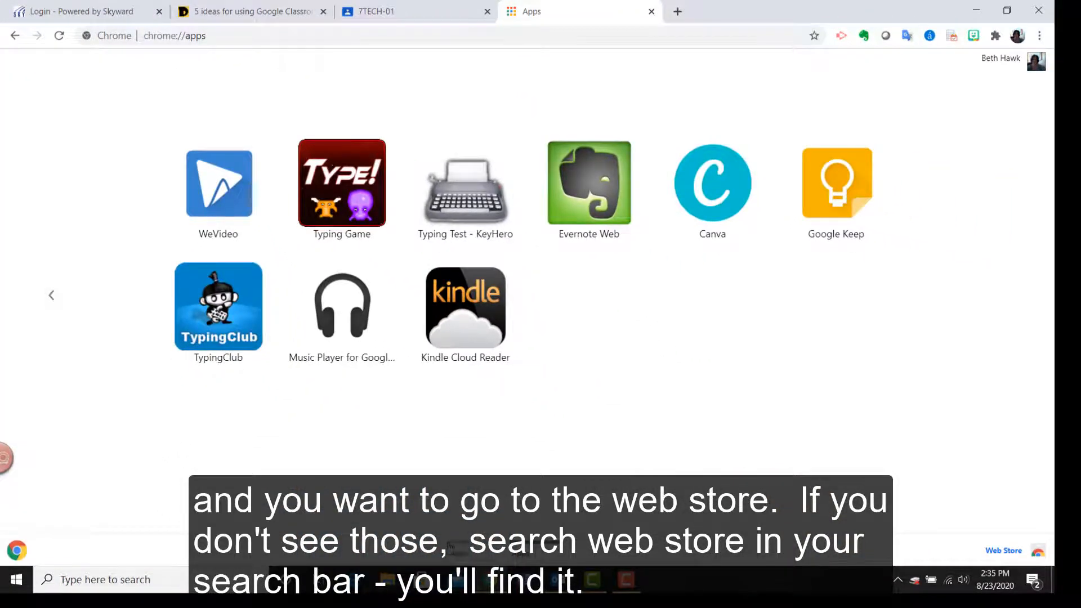
click(455, 550)
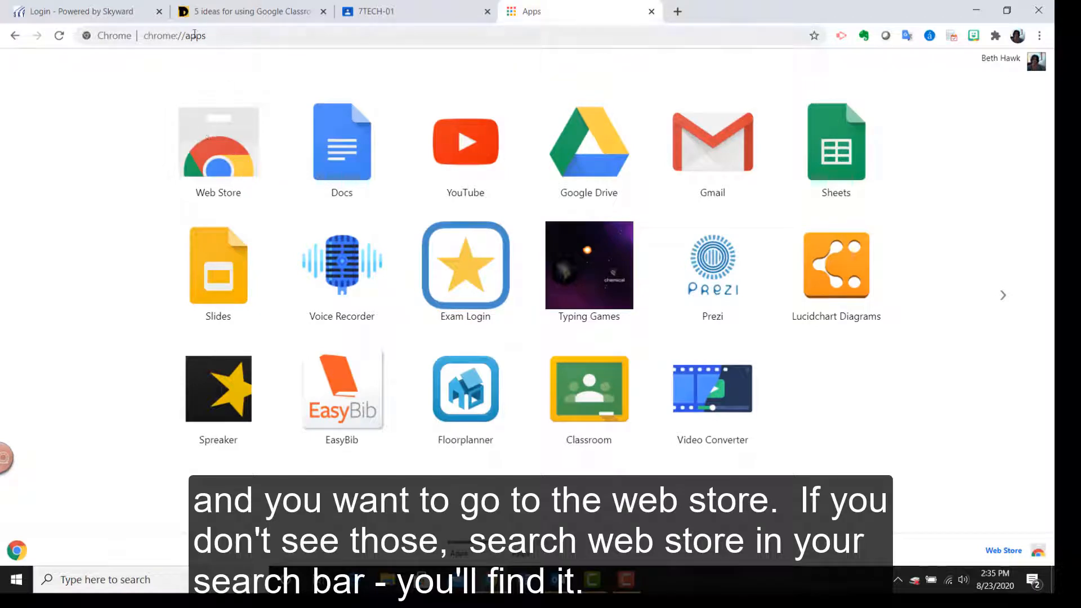
click(220, 156)
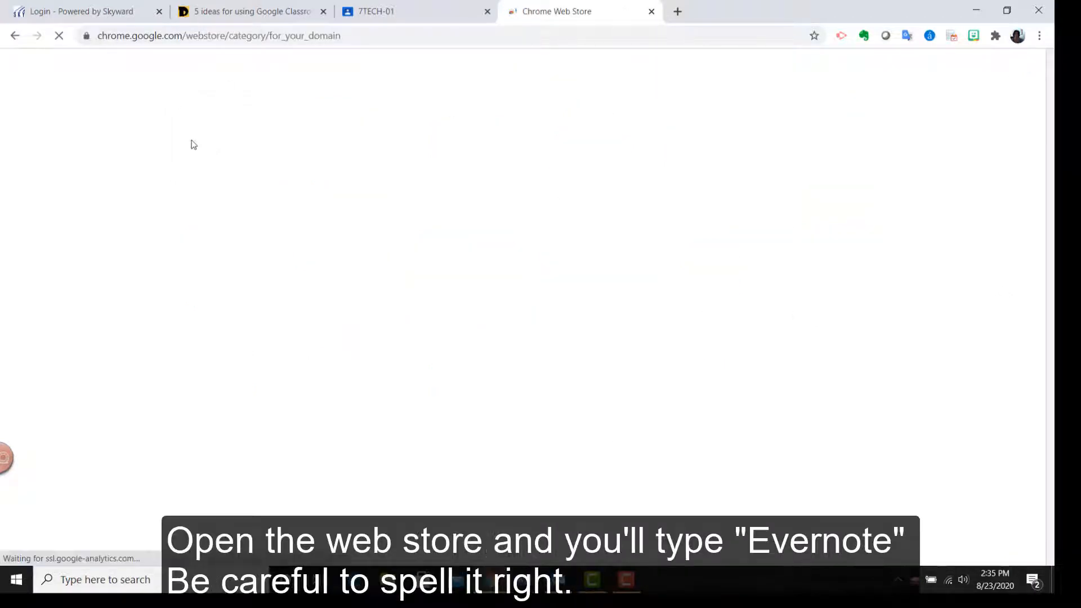
click(186, 123)
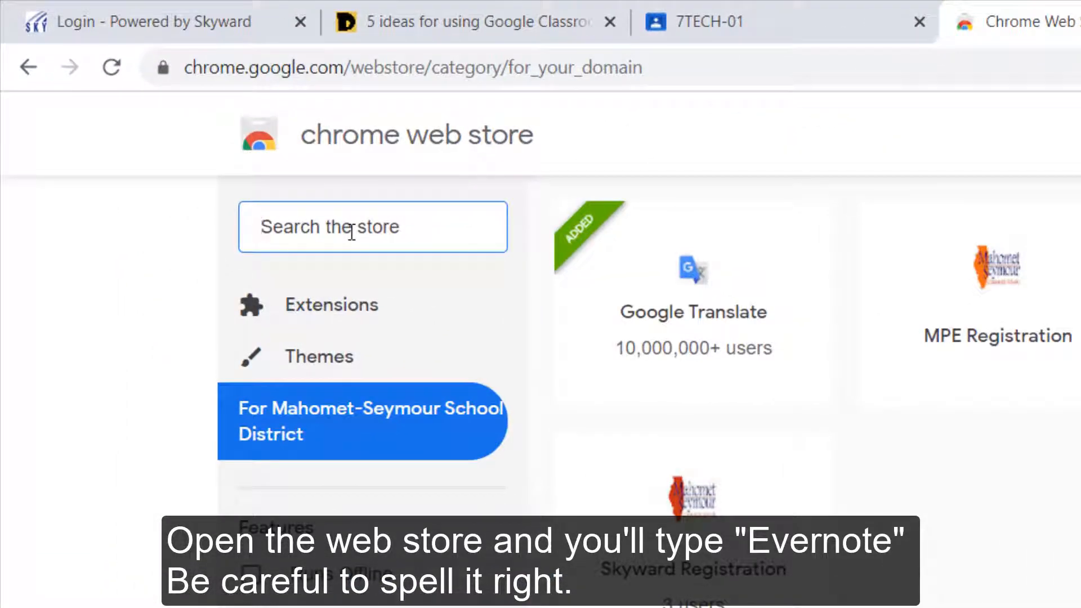
text(evernote)
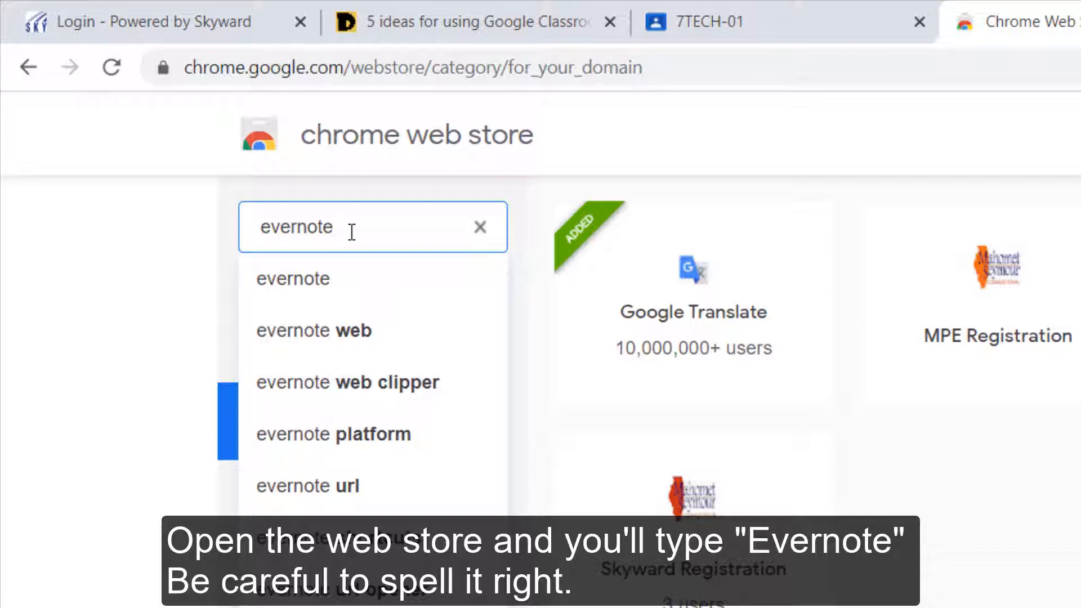
key(Return)
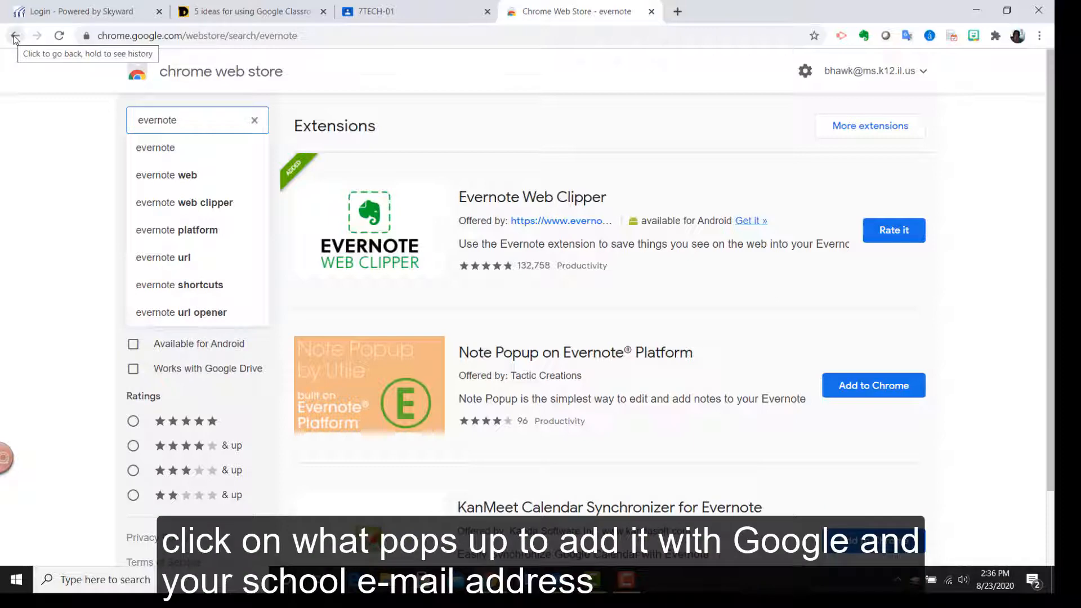
click(14, 36)
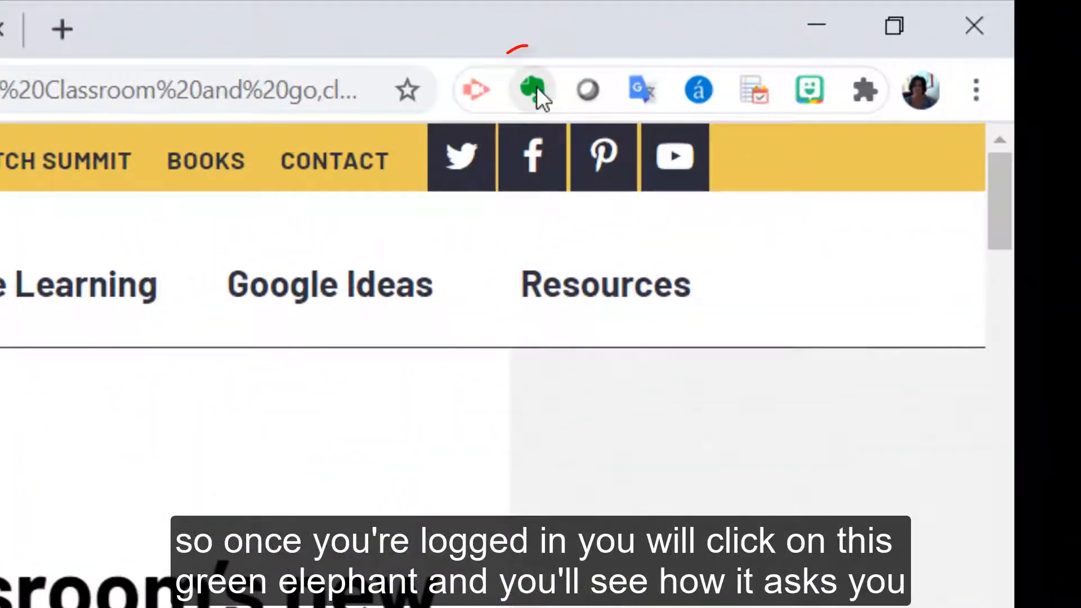
Open the Evernote Web Clipper on the Google Classroom article and view its list of destination notebooks.
click(657, 70)
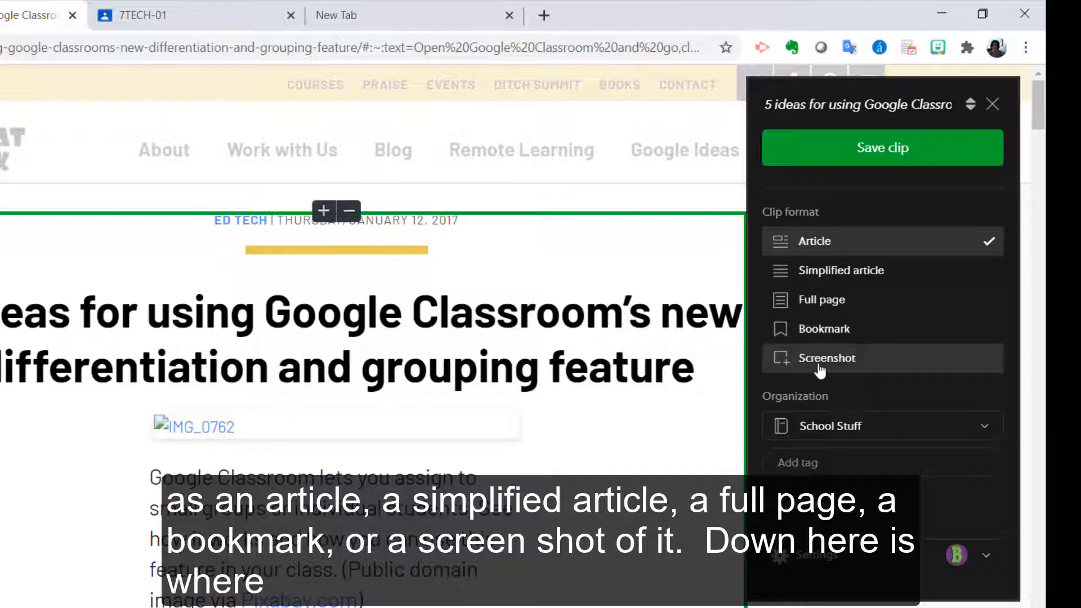
click(987, 437)
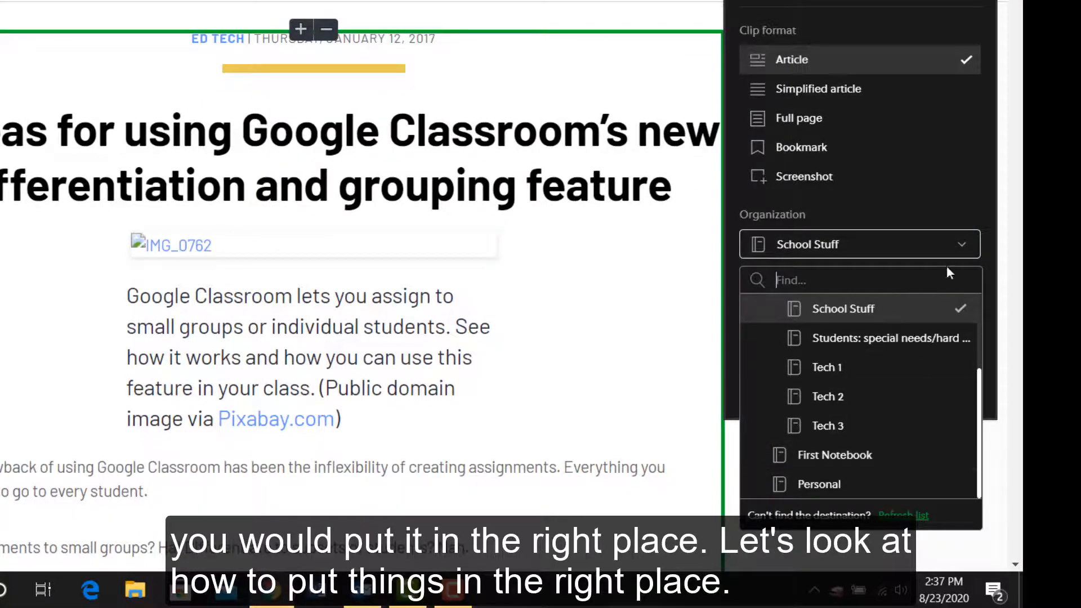
click(963, 248)
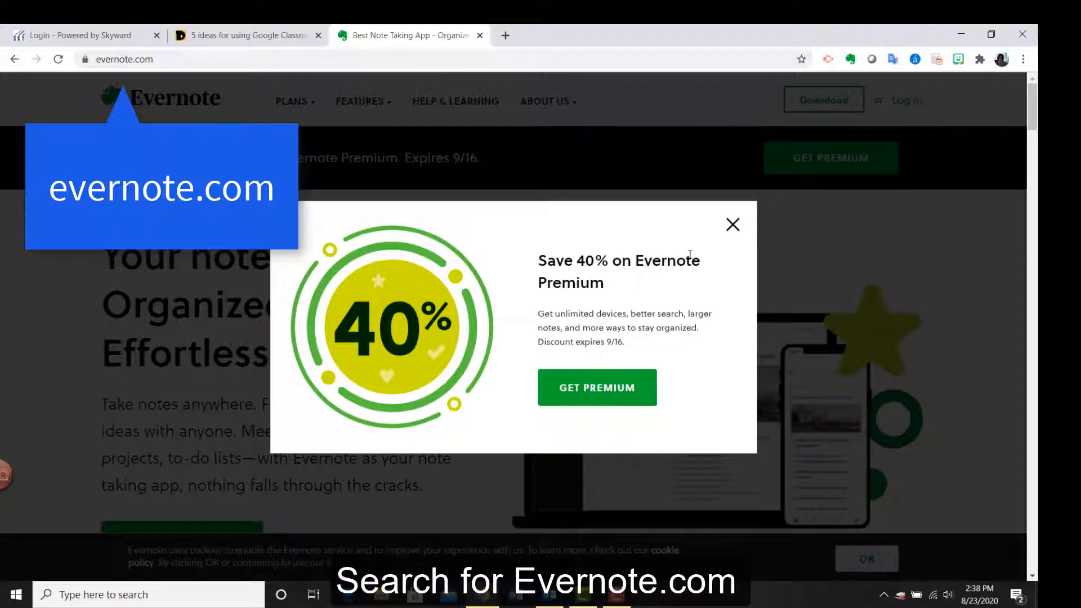
Dismiss the premium offer and log in to Evernote from its homepage, and browse the All Notes list.
click(733, 226)
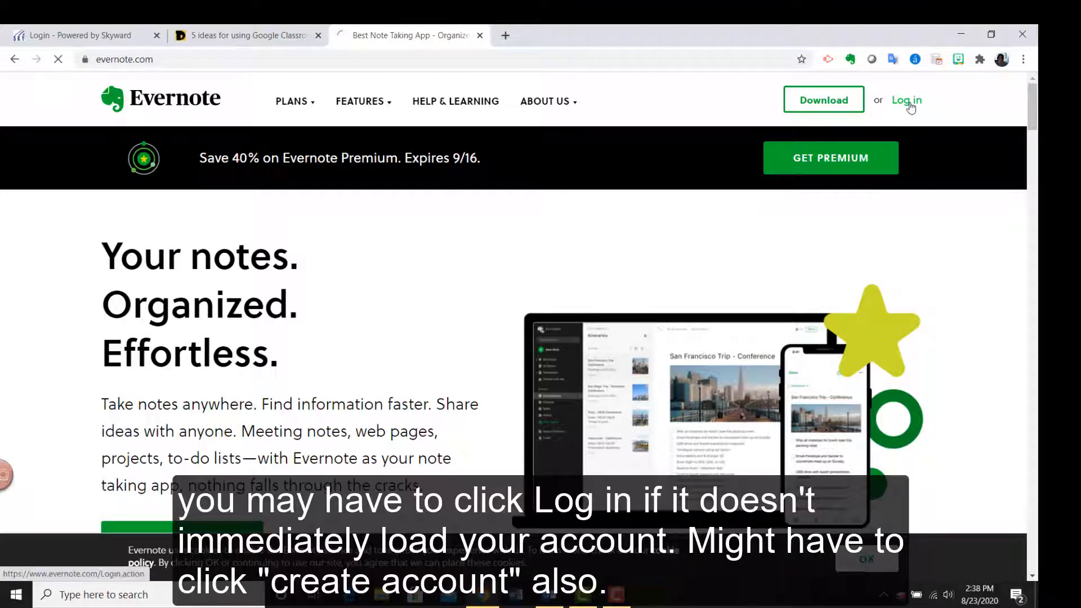
click(909, 105)
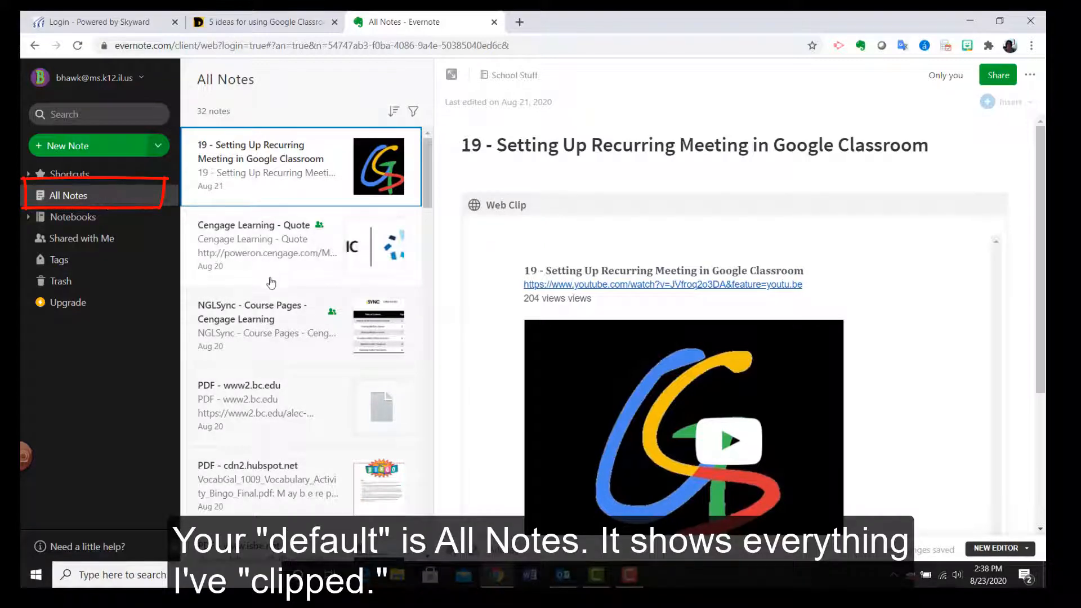
scroll(279, 294, down, 5)
scroll(282, 293, down, 8)
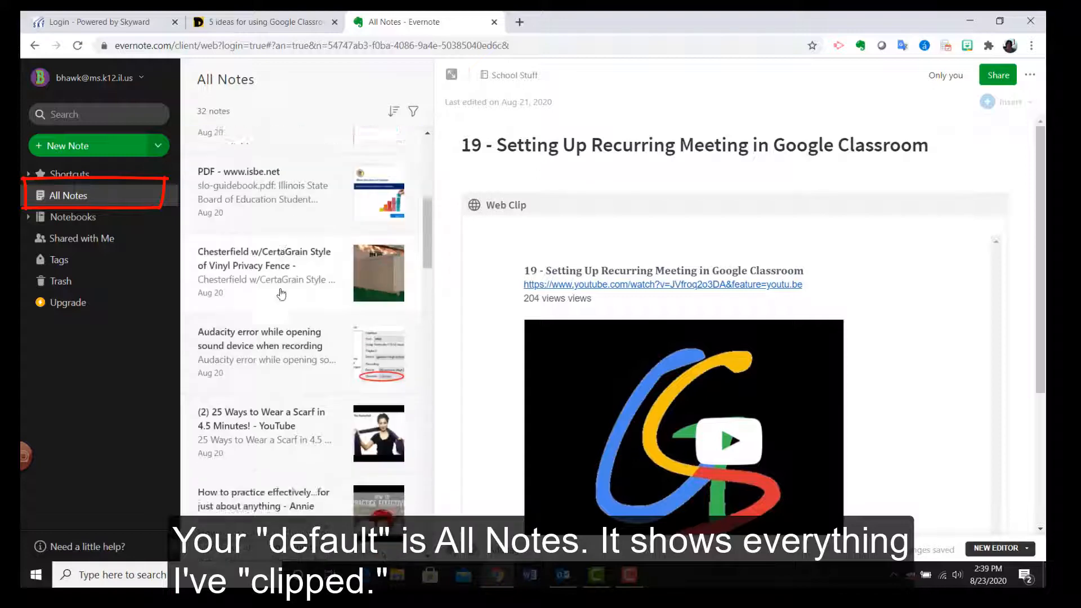
scroll(282, 295, down, 7)
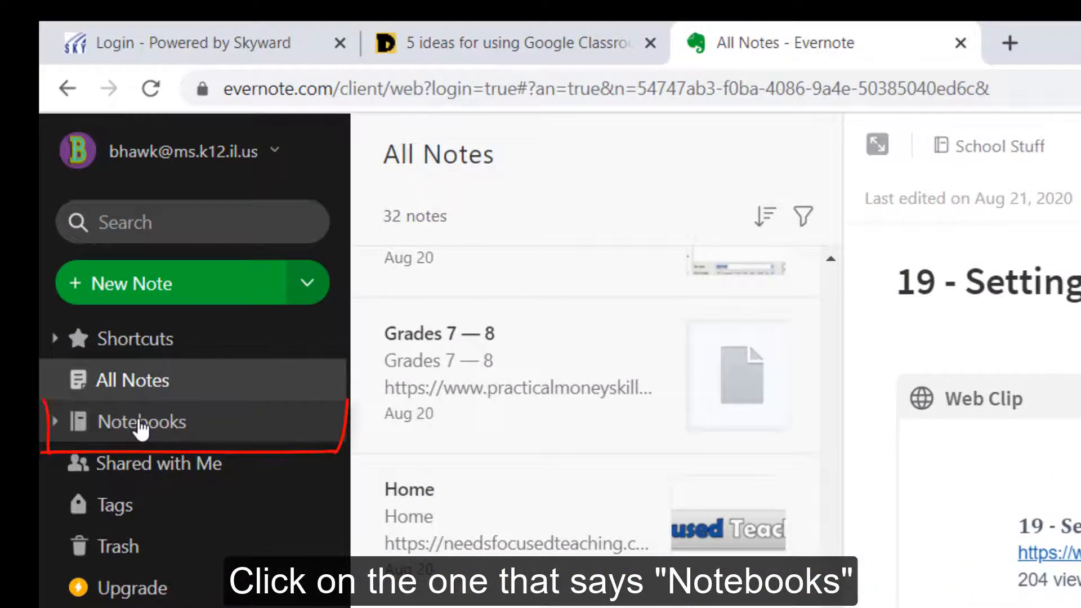
Create a new notebook named "6 ELA" in the Evernote notebook list.
click(141, 430)
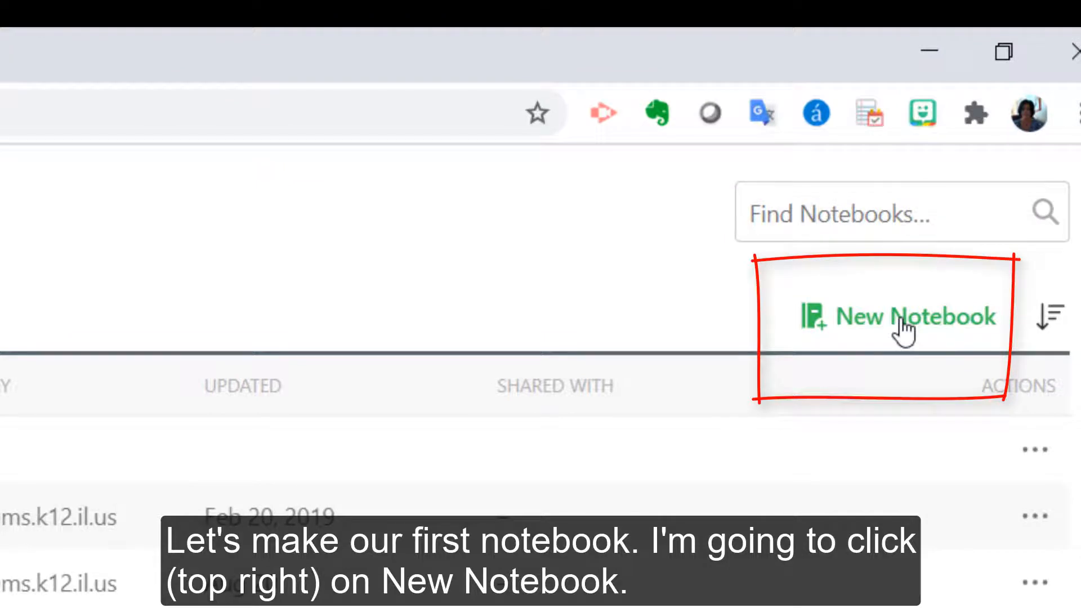
click(904, 330)
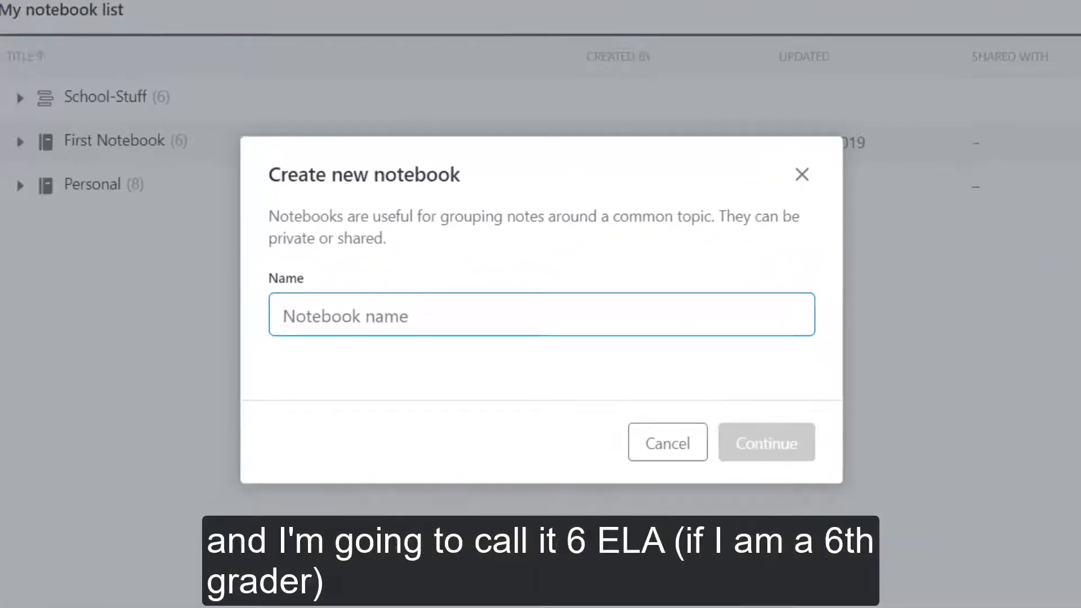
text(6 ELA)
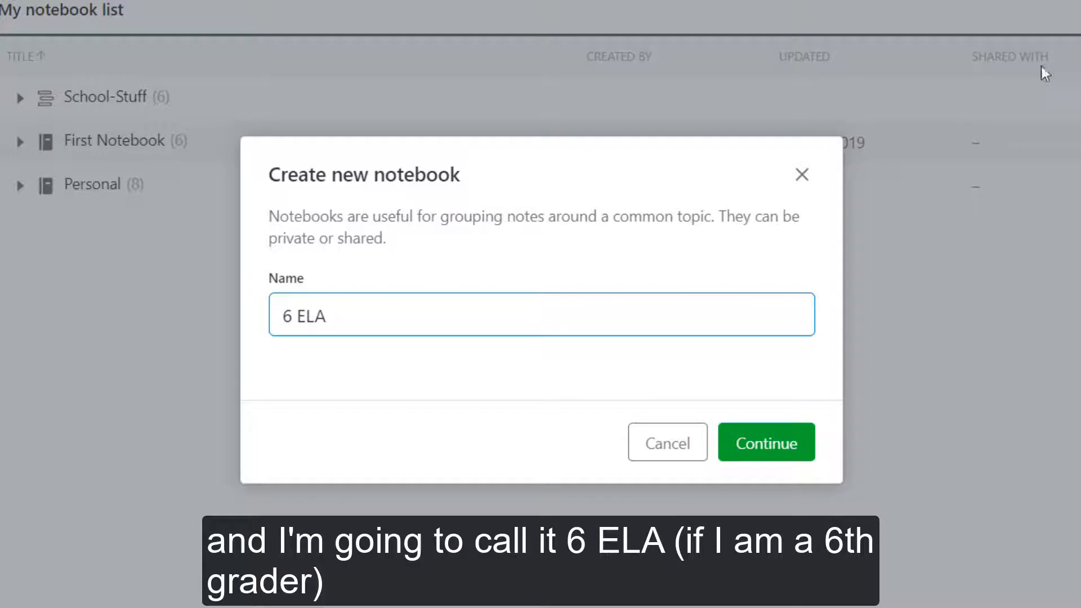
click(772, 447)
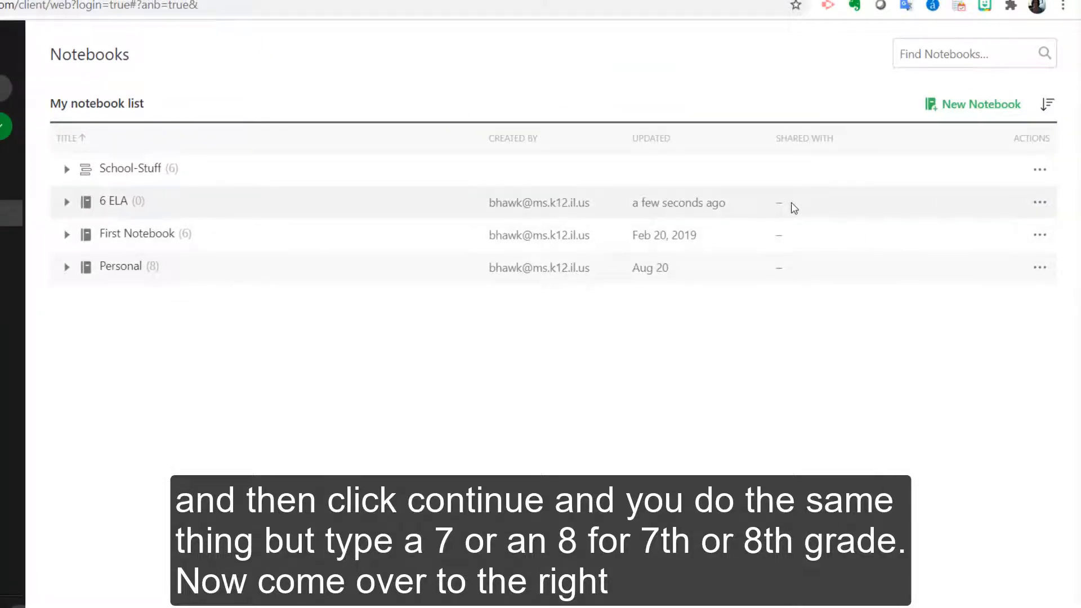
Add the 6 ELA notebook to a new stack named "MSJH".
click(1041, 202)
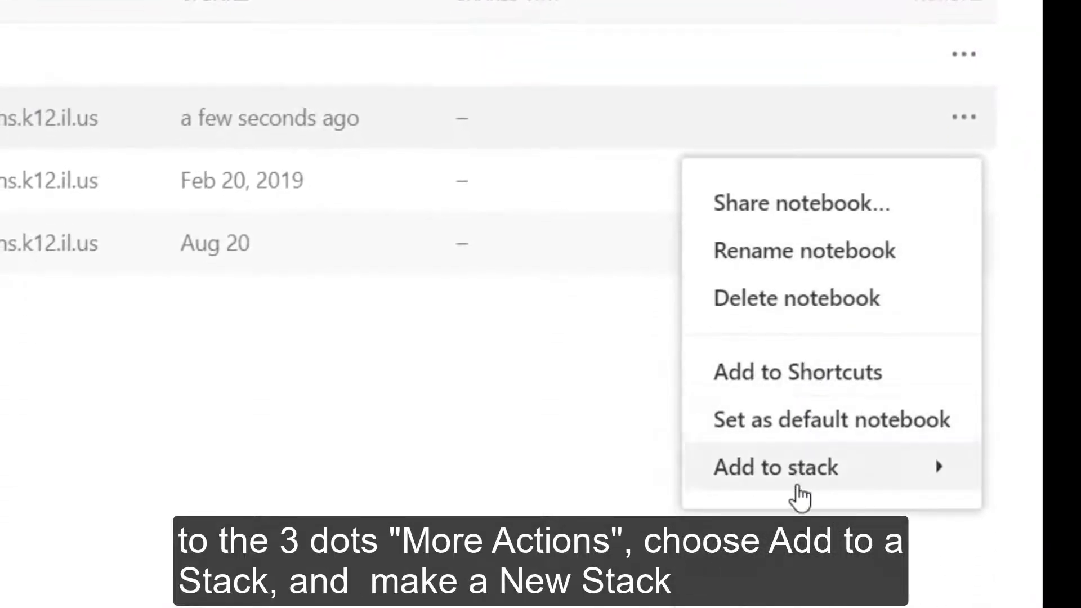
mouse_move(797, 481)
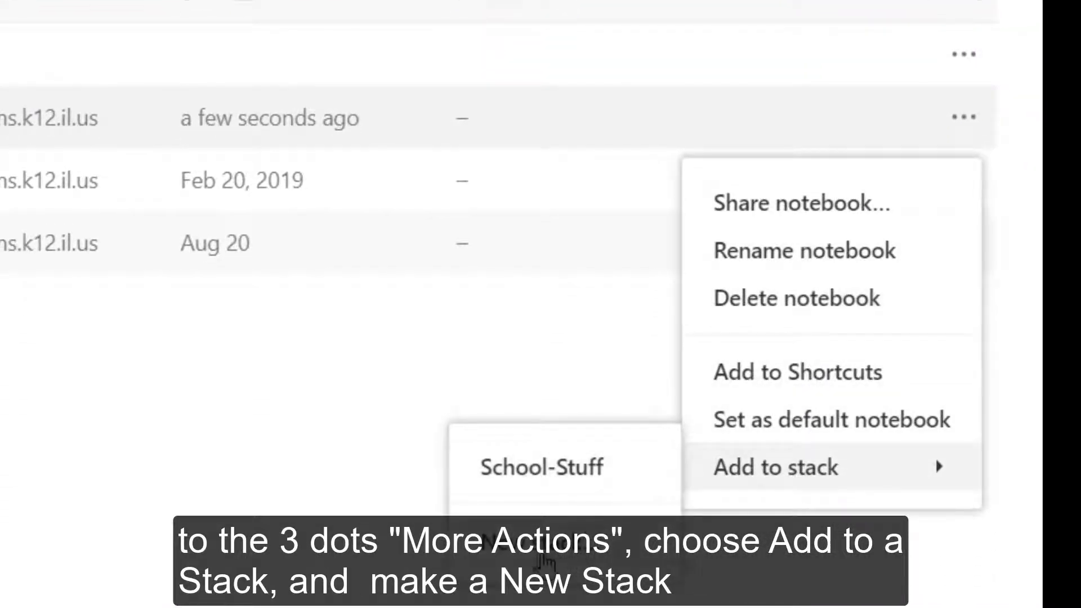
click(543, 560)
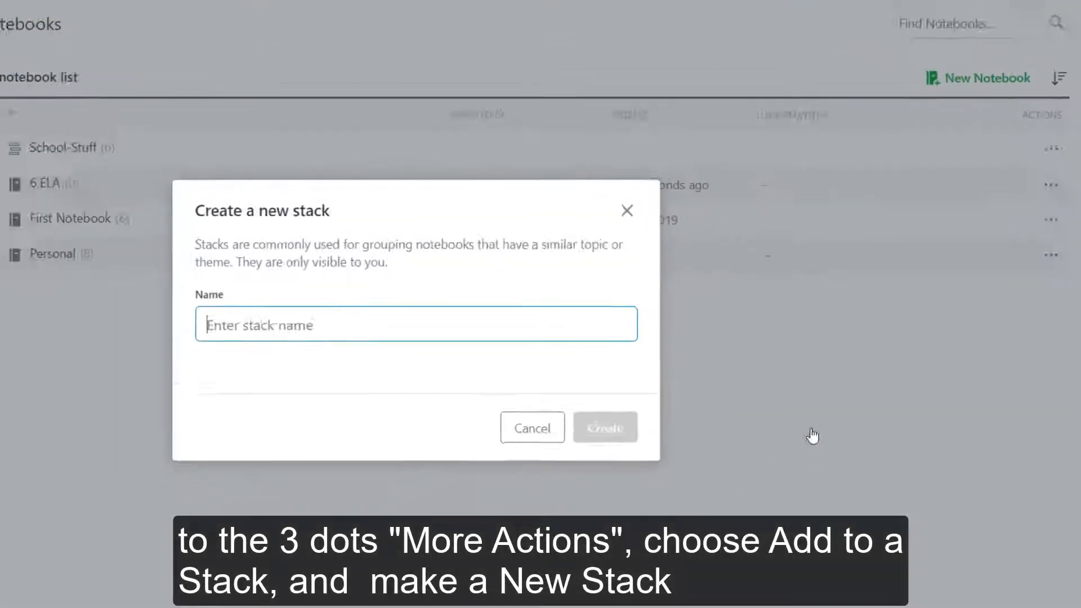
text(MSJH)
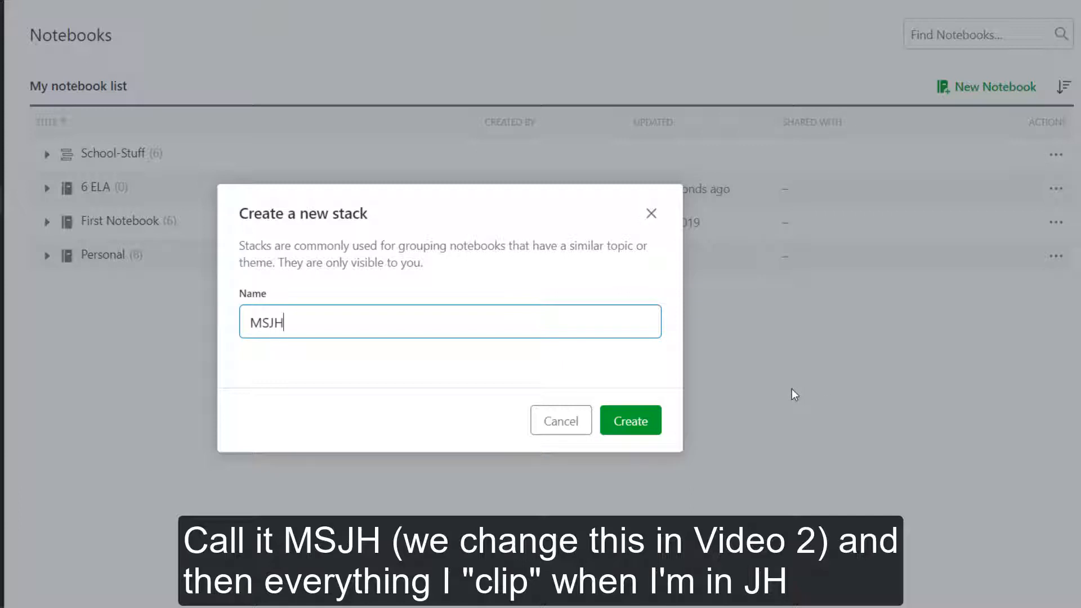
click(639, 430)
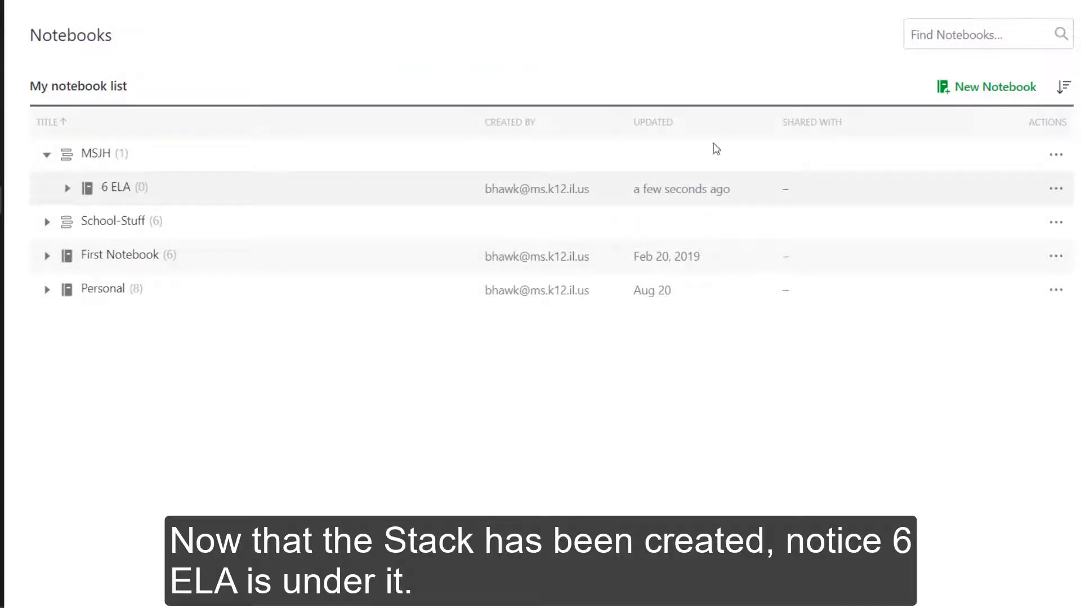
Create a new notebook named "6 Math" and move it into the MSJH stack.
click(996, 88)
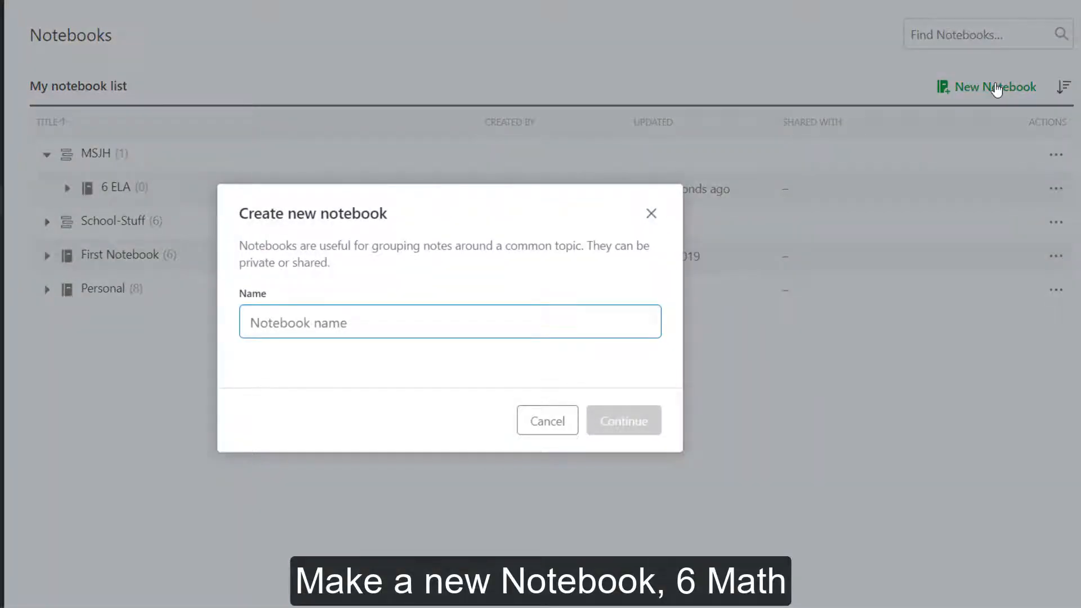
text(6 Math)
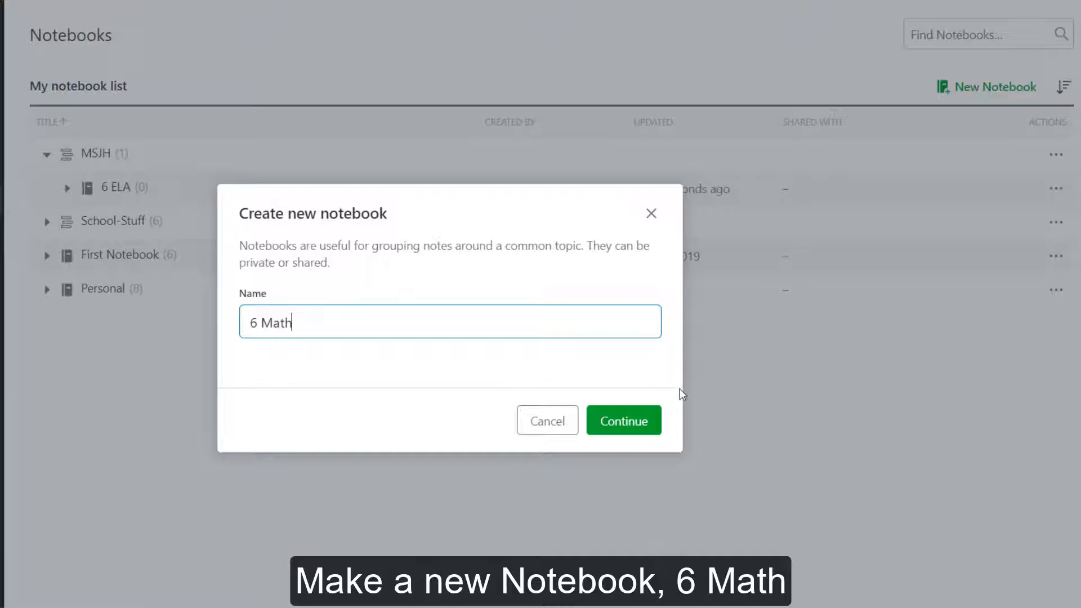
click(628, 426)
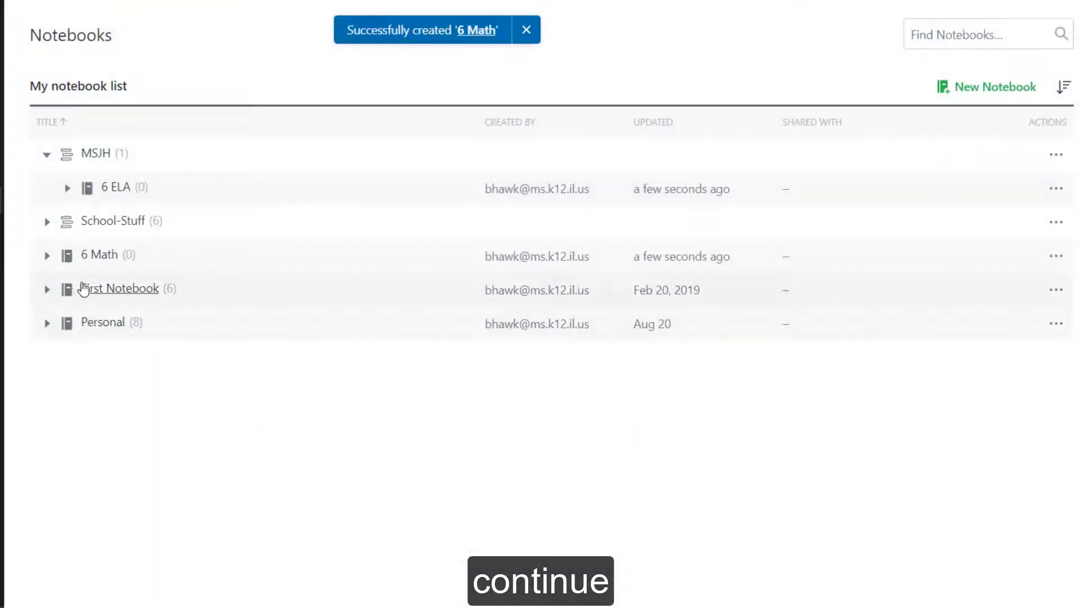
drag(97, 260, 111, 153)
drag(113, 154, 114, 155)
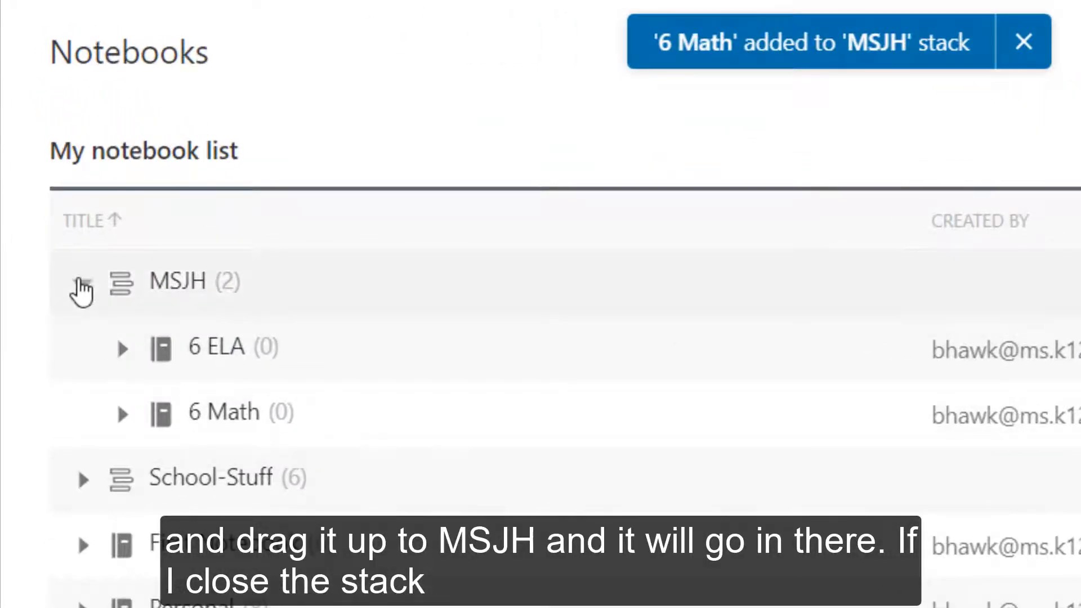
Review the contents of the MSJH and School-Stuff stacks and the School Stuff notebook, and return to the All Notes list.
click(82, 286)
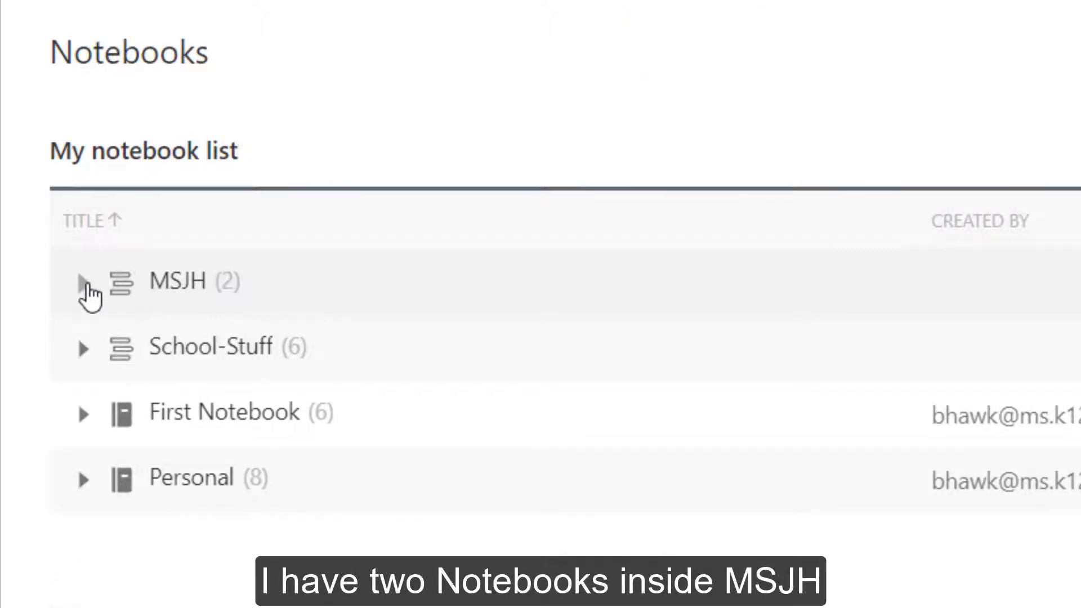
click(85, 285)
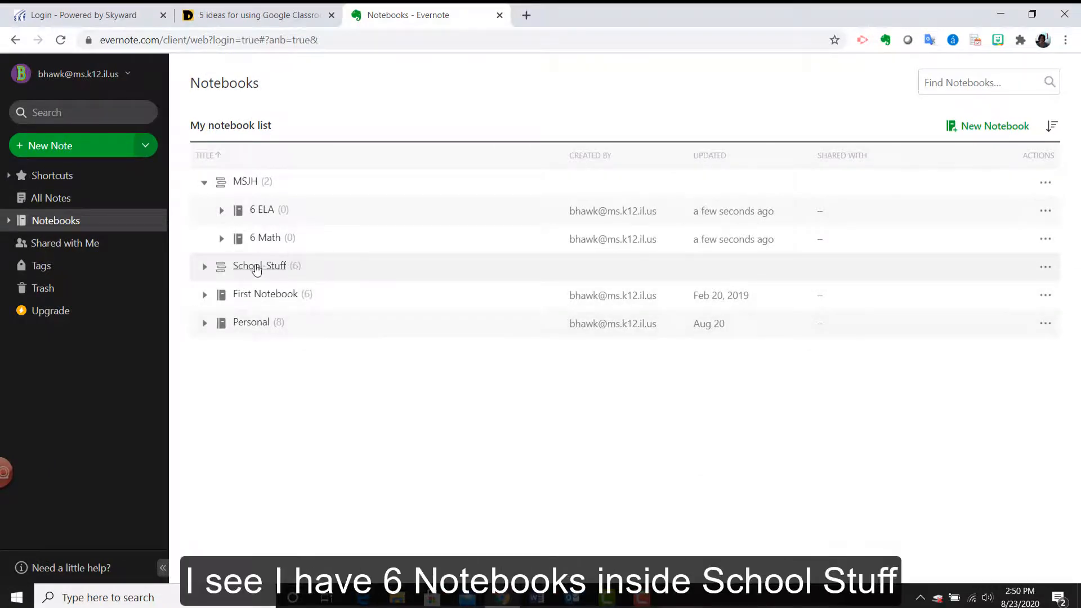
click(205, 267)
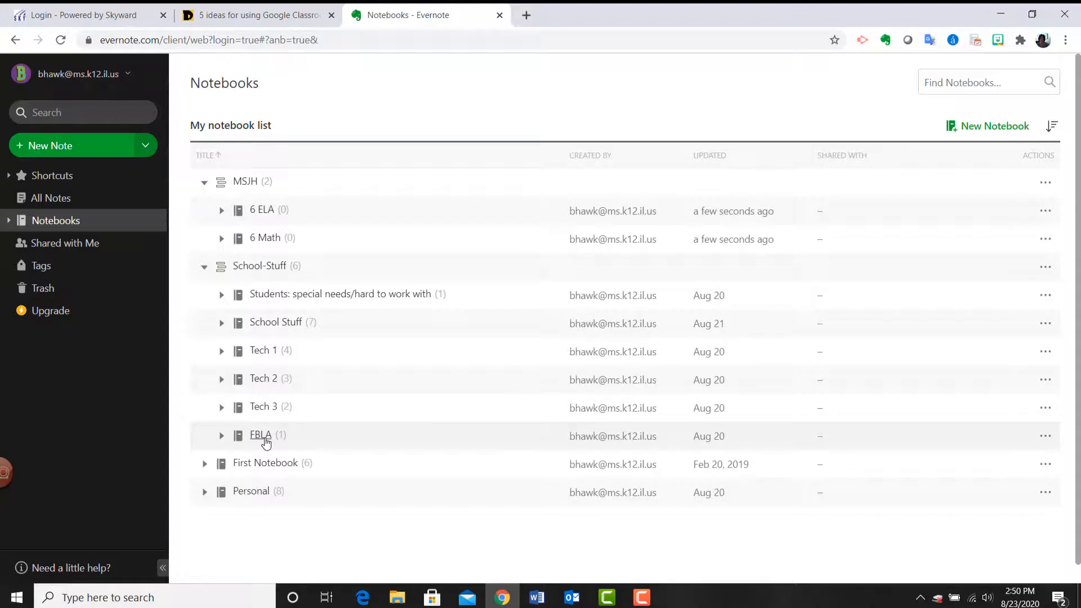
click(222, 323)
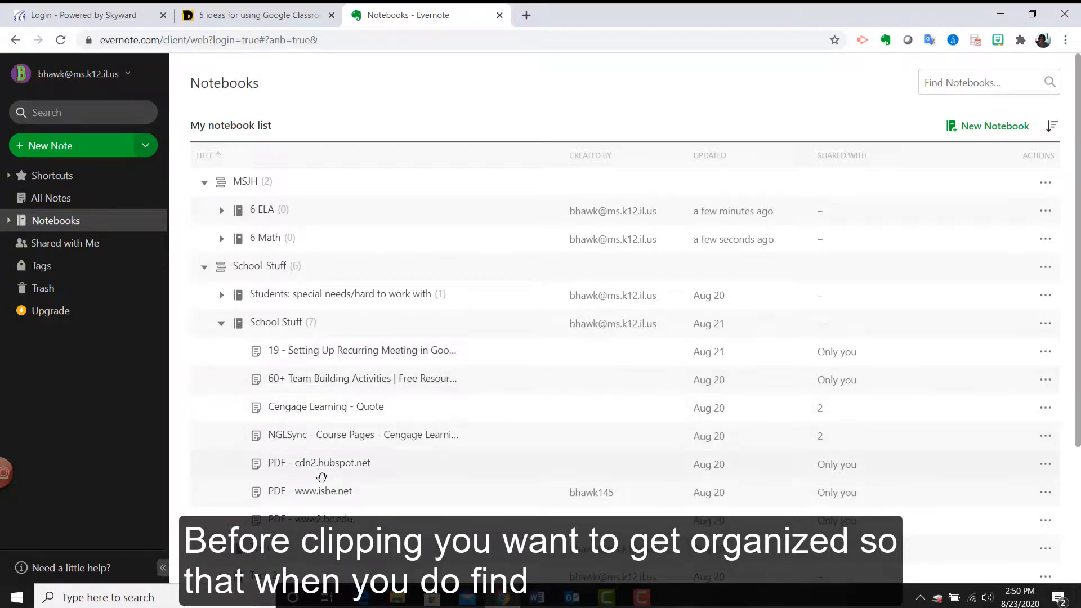
click(221, 325)
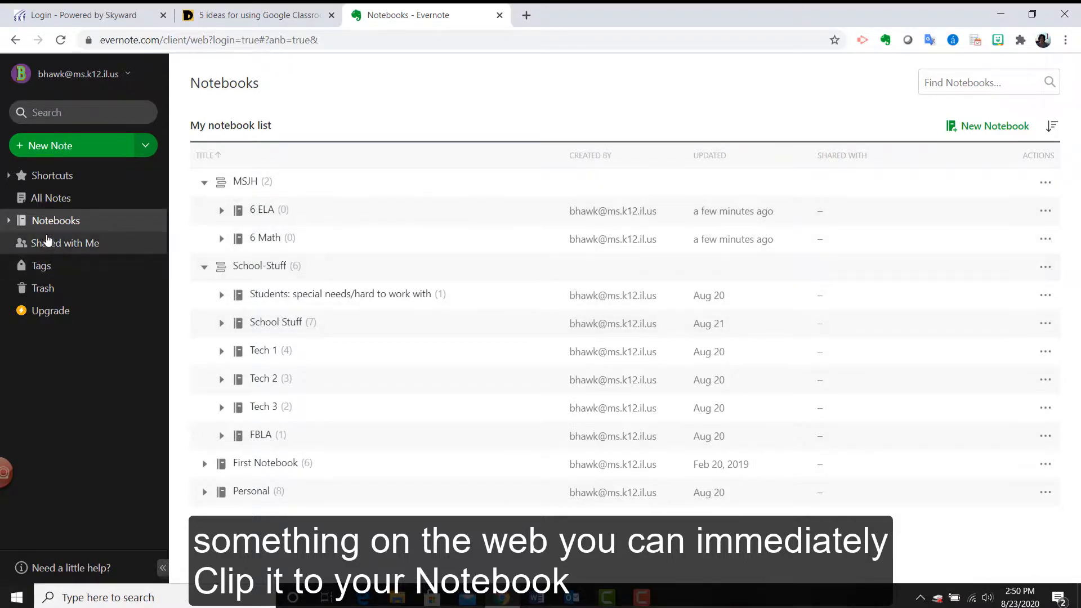
click(50, 198)
scroll(298, 357, up, 5)
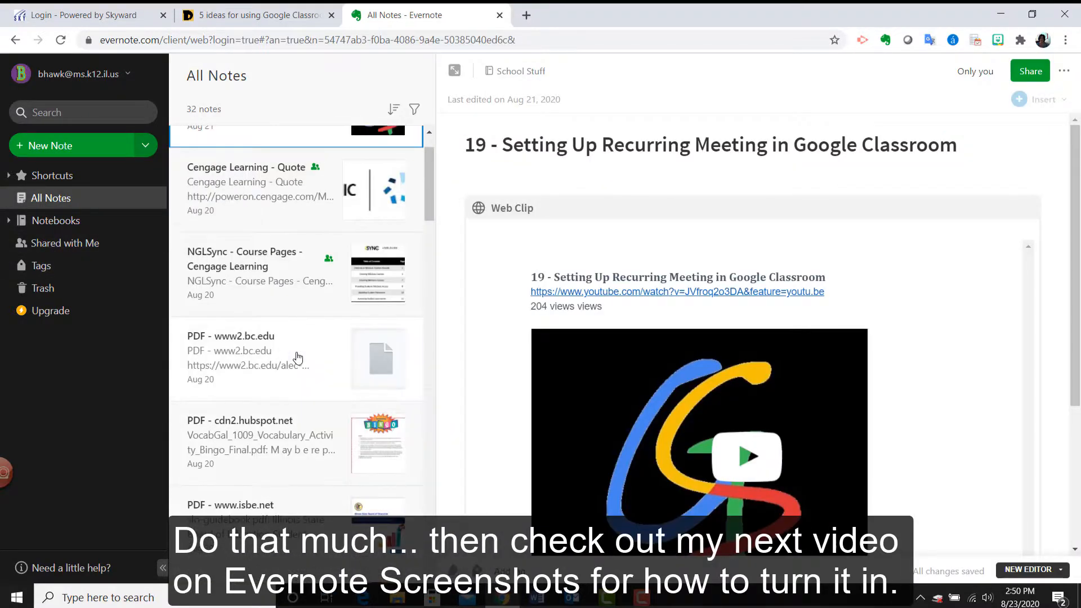